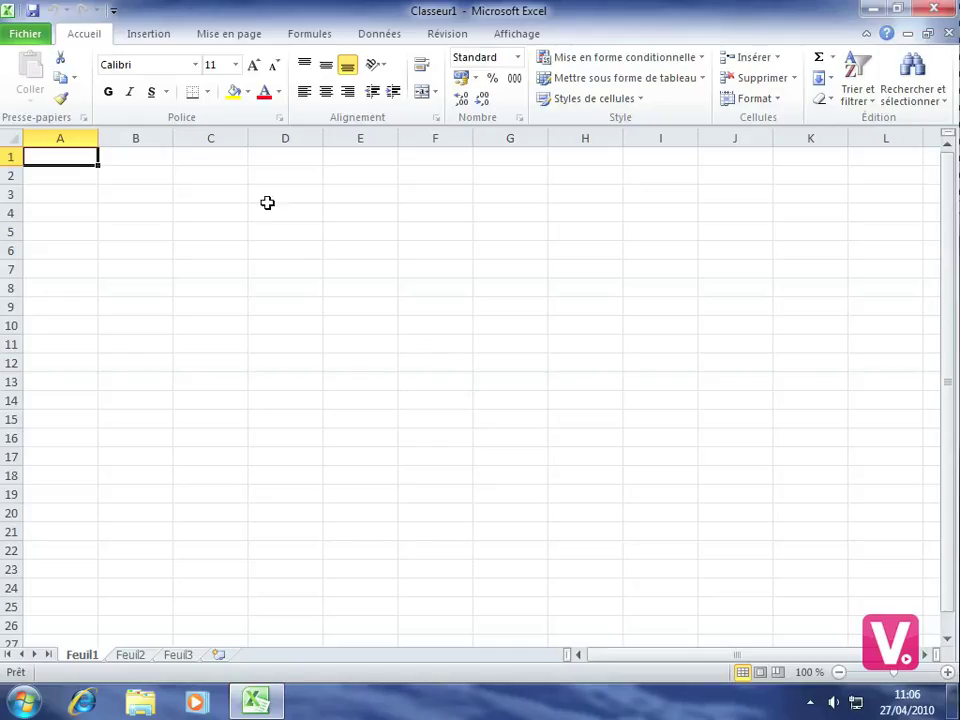
# Add a new custom tab after the Accueil tab in the ribbon customization options.
pyautogui.click(26, 35)
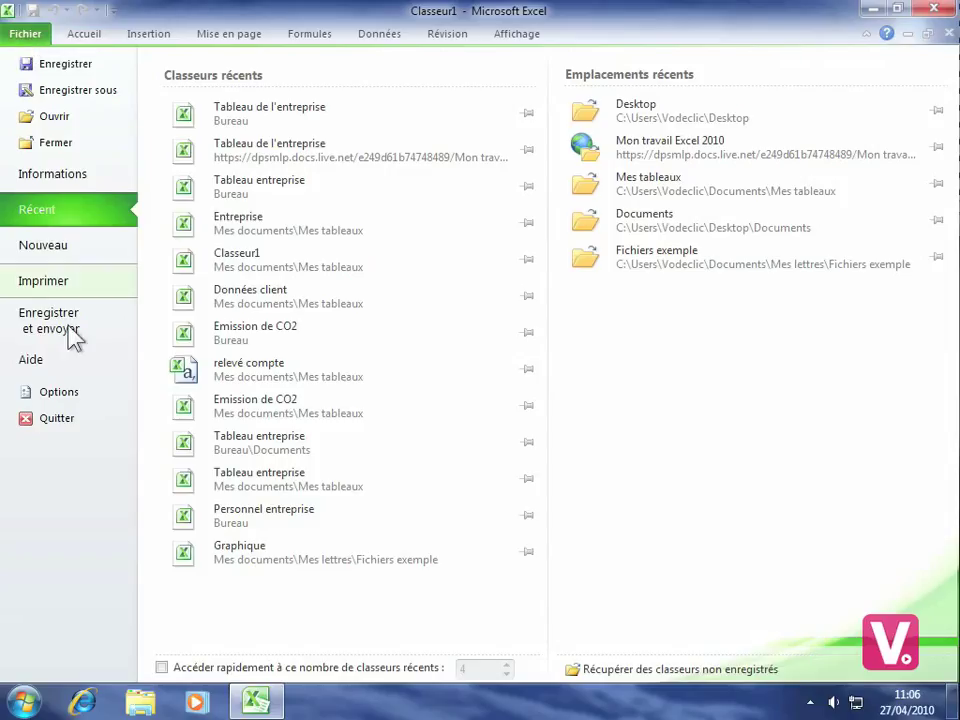
pyautogui.click(60, 393)
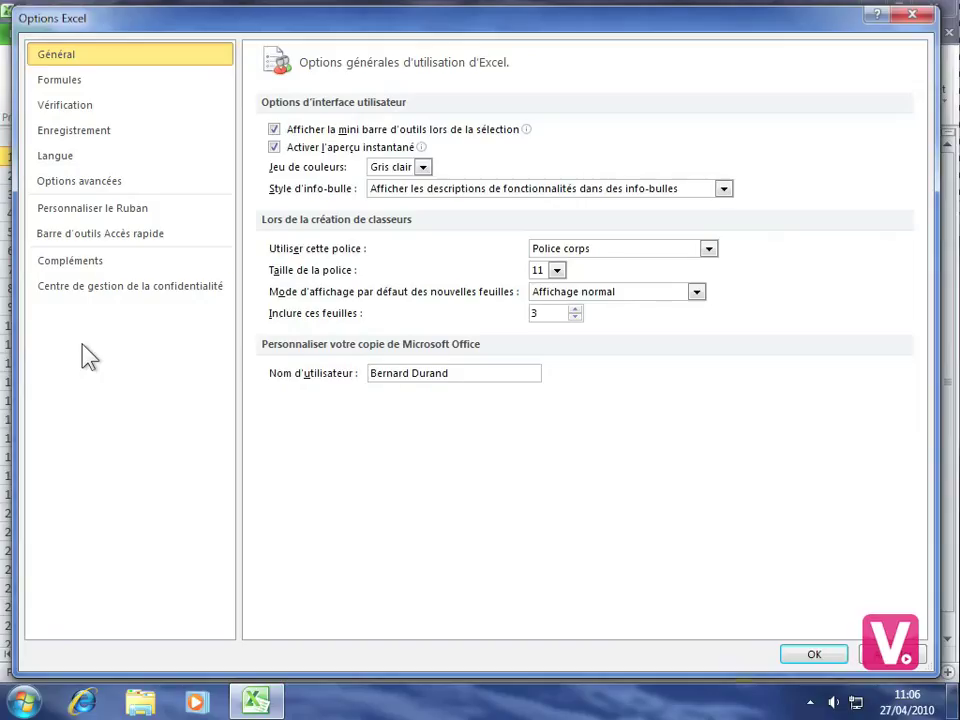
pyautogui.click(130, 215)
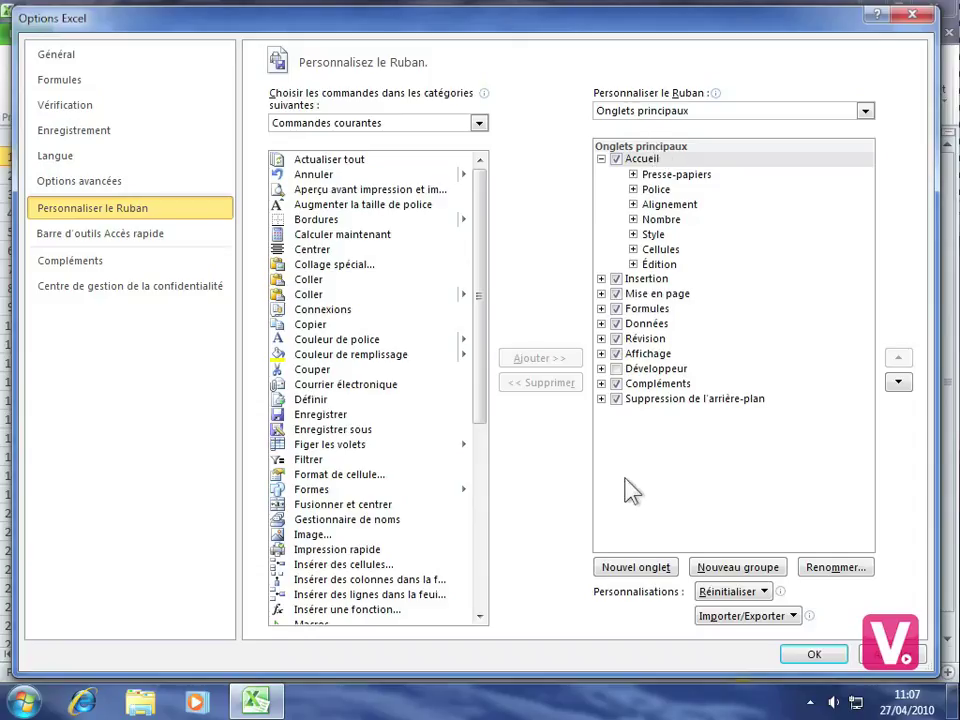
pyautogui.click(636, 567)
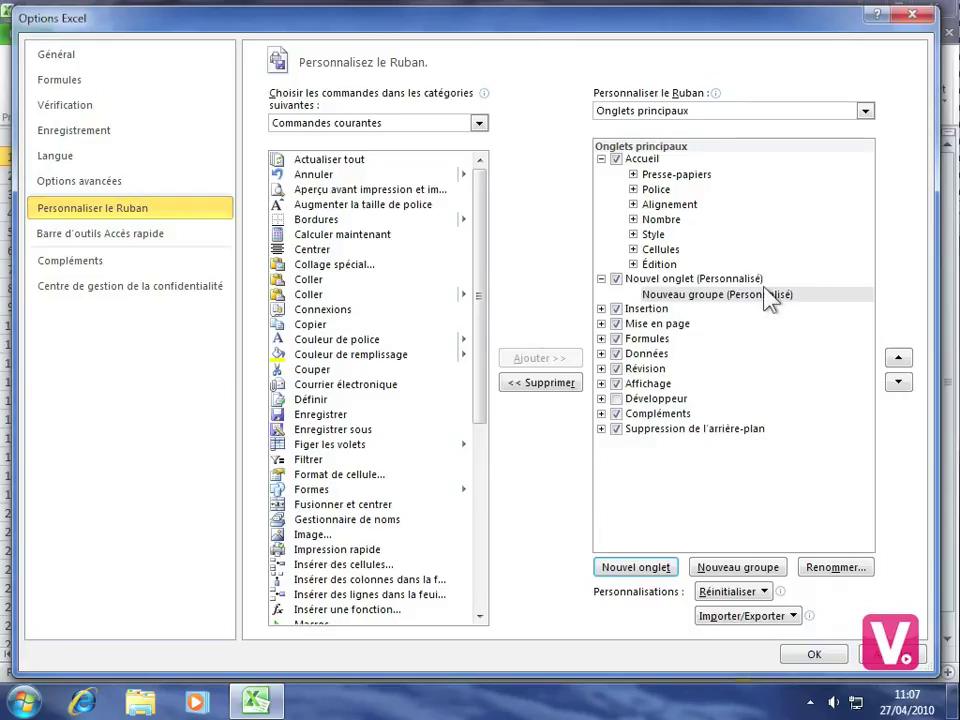
# Rename the new custom tab as "Outils utiles".
pyautogui.click(667, 281)
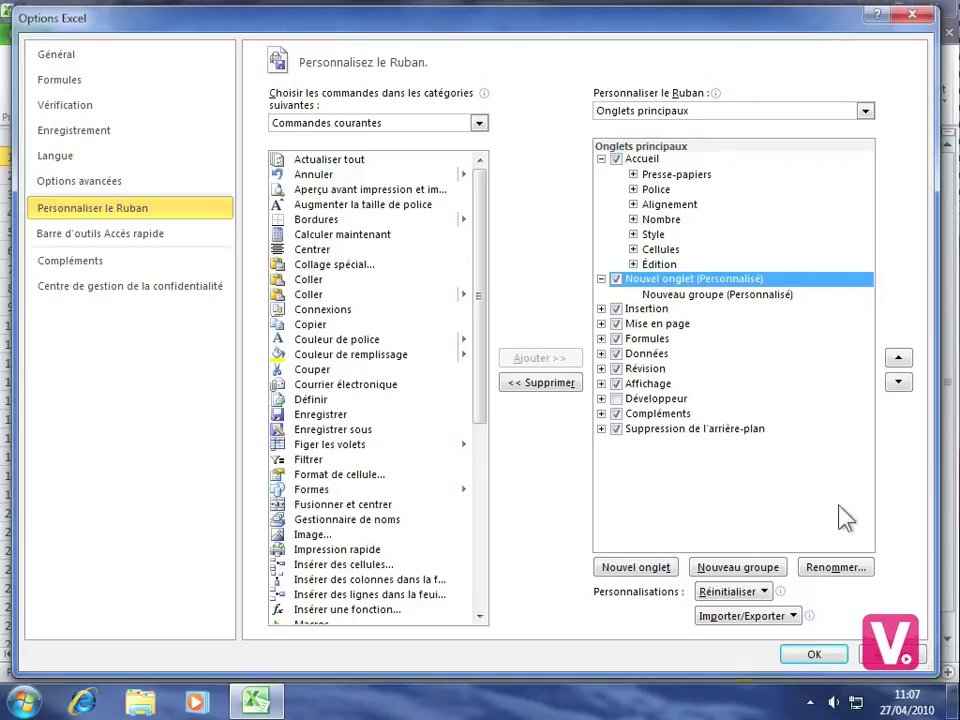
pyautogui.click(838, 570)
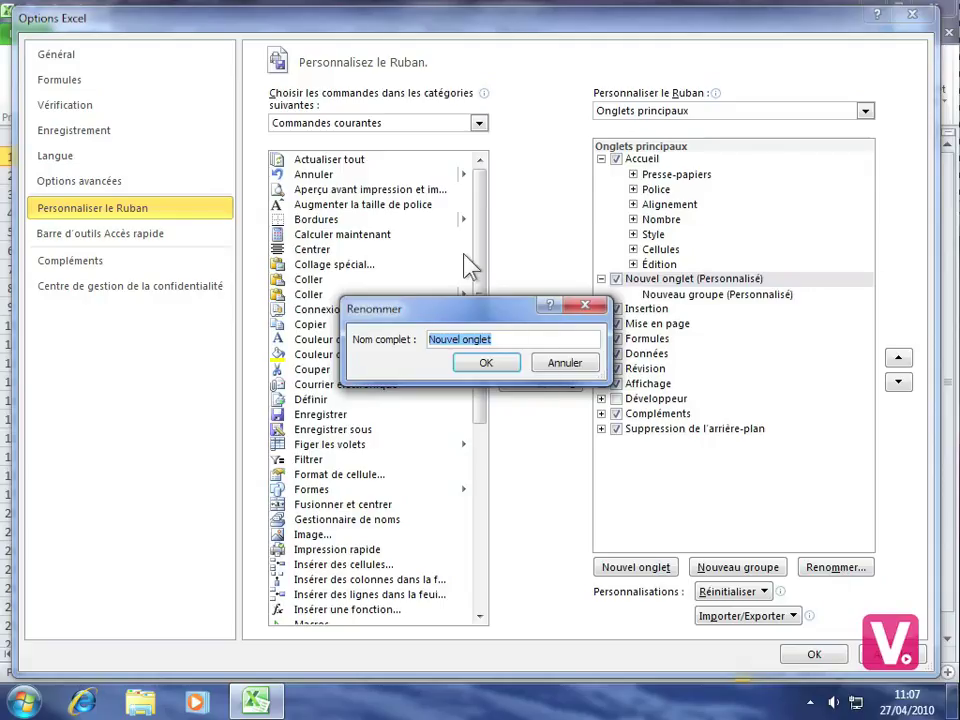
pyautogui.write('Outils')
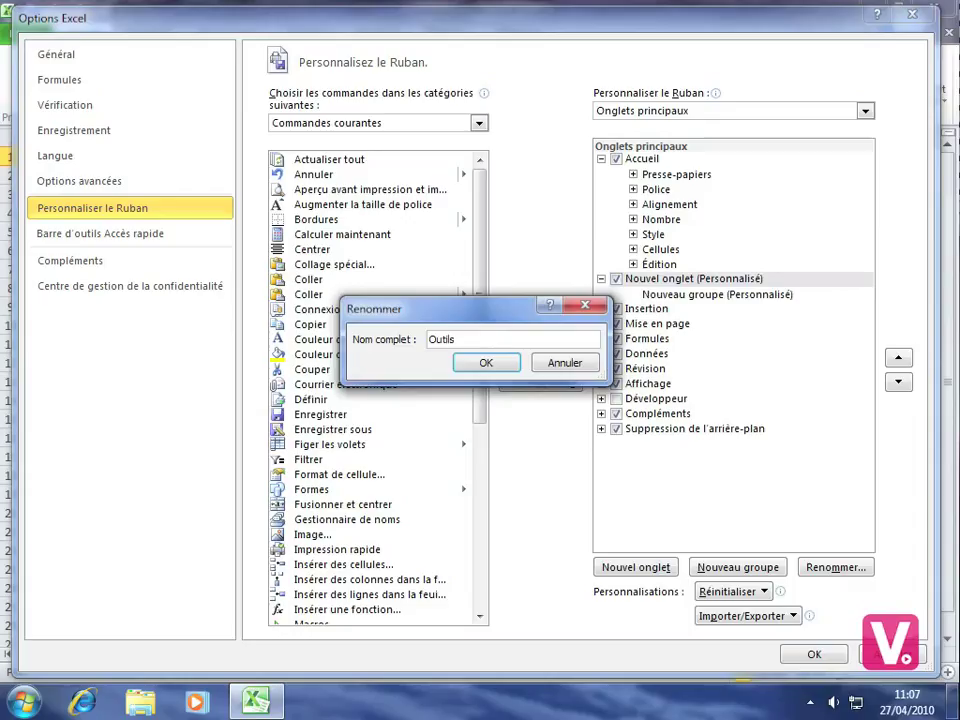
pyautogui.write(' utiles')
pyautogui.click(488, 364)
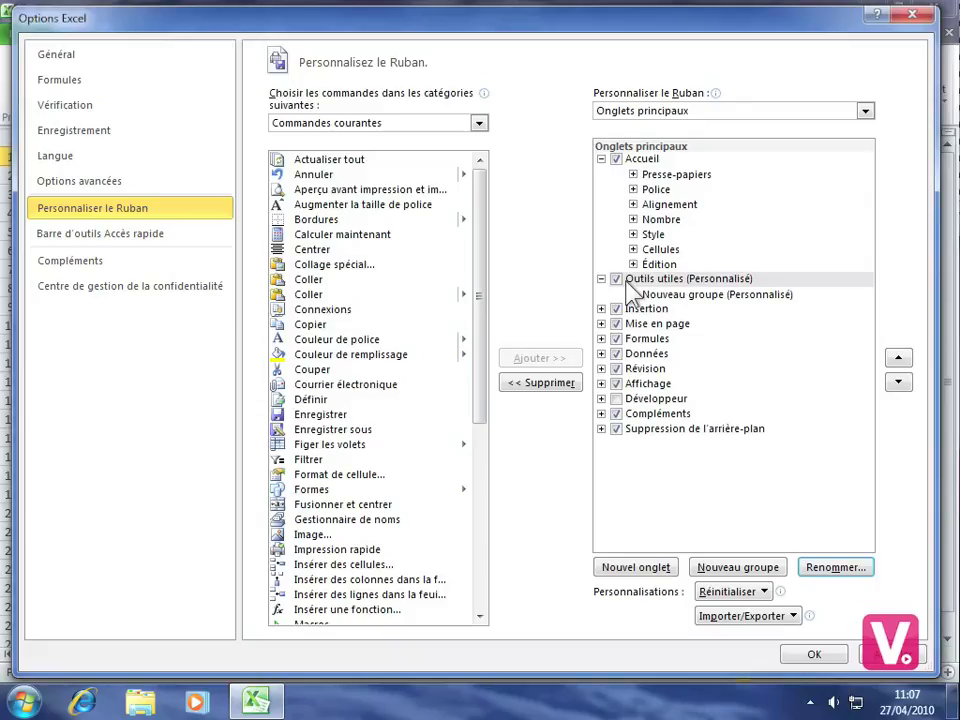
# Rename the new group inside the Outils utiles tab as "Formats".
pyautogui.click(684, 294)
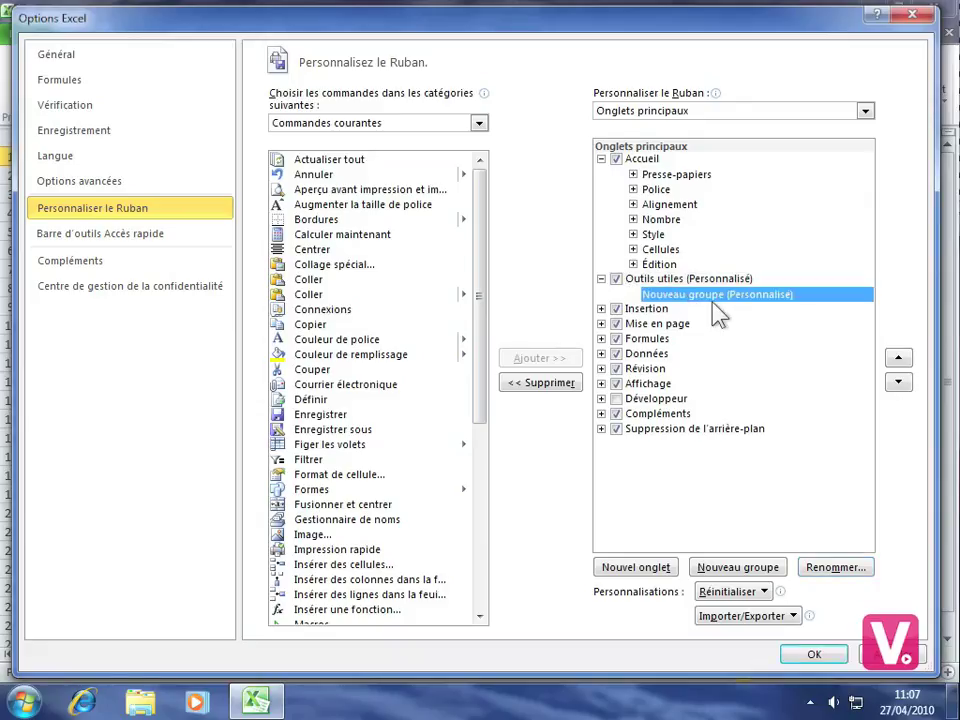
pyautogui.click(838, 570)
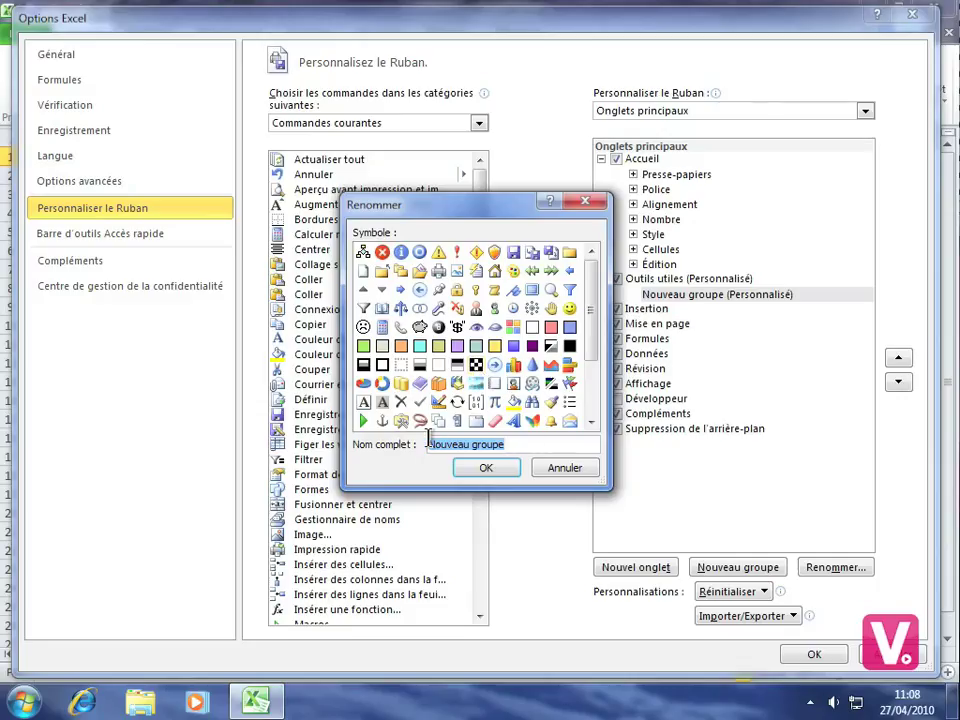
pyautogui.write('Formats')
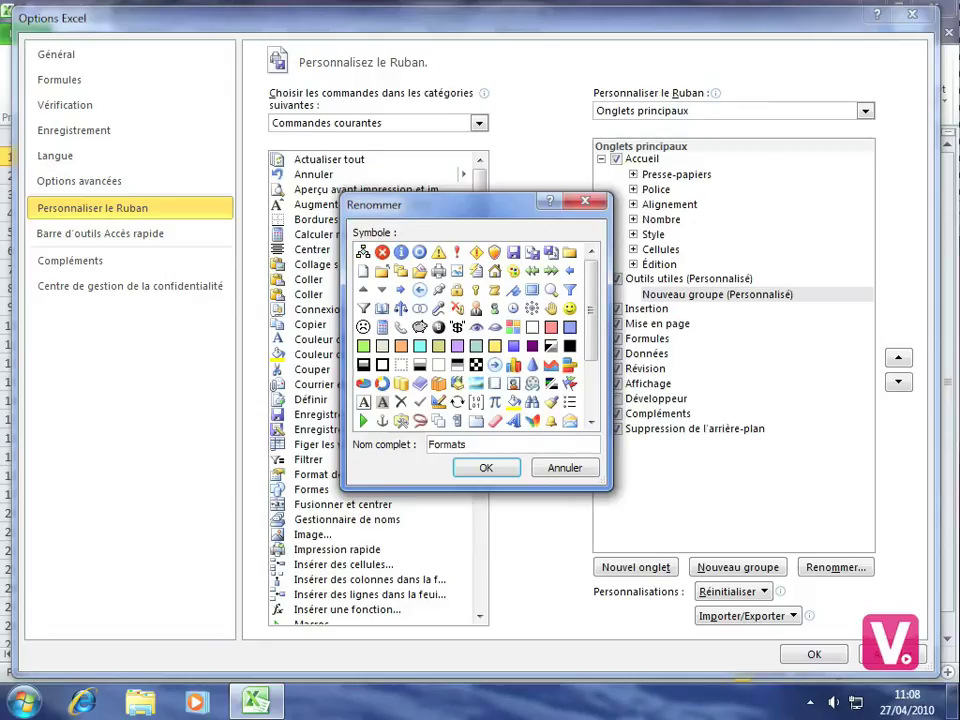
pyautogui.click(484, 470)
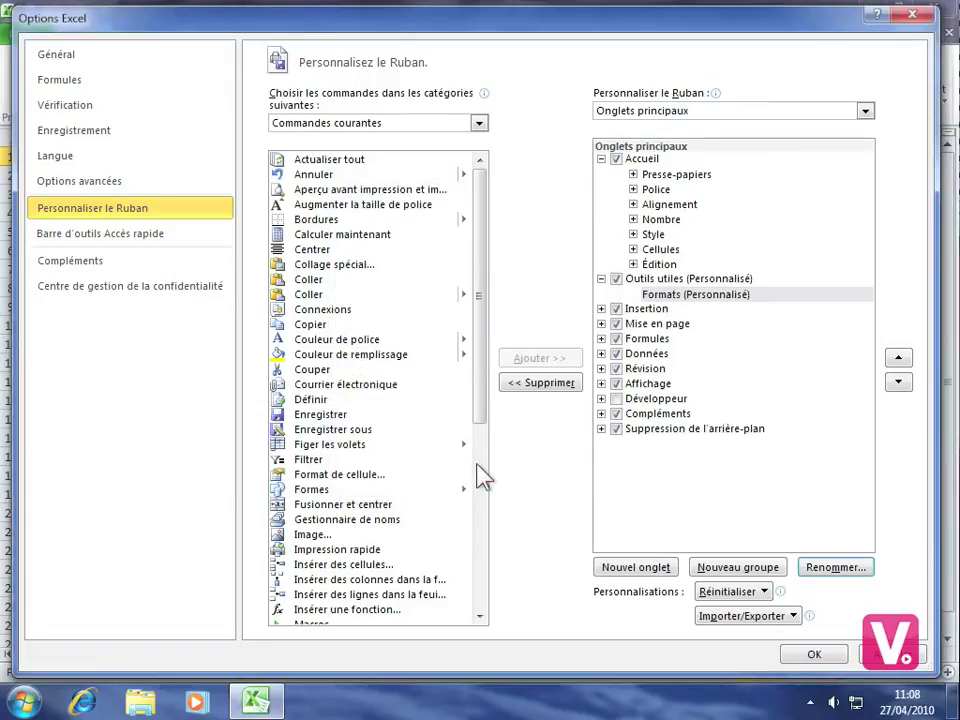
# Add the common commands Couleur de police, Couleur de remplissage and Format de cellule to the Formats group.
pyautogui.click(704, 296)
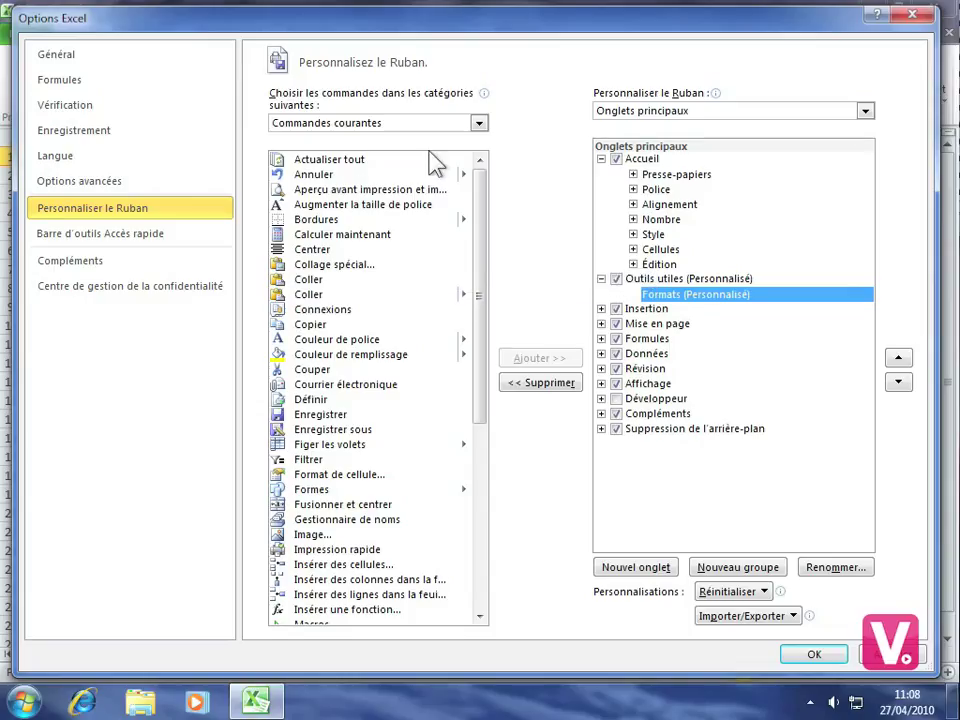
pyautogui.click(479, 123)
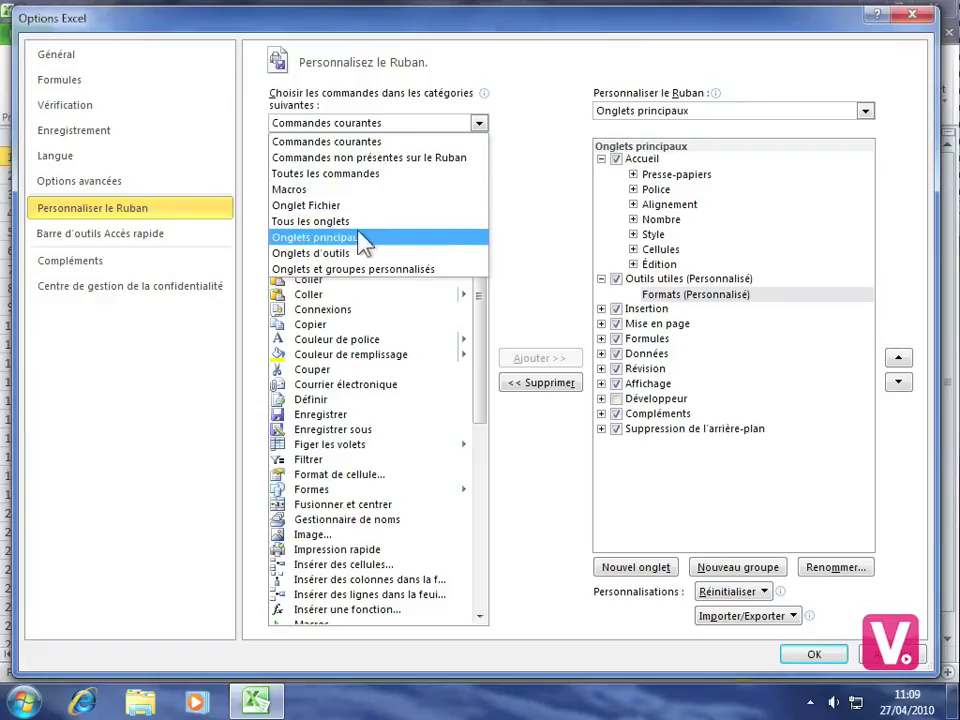
pyautogui.click(316, 148)
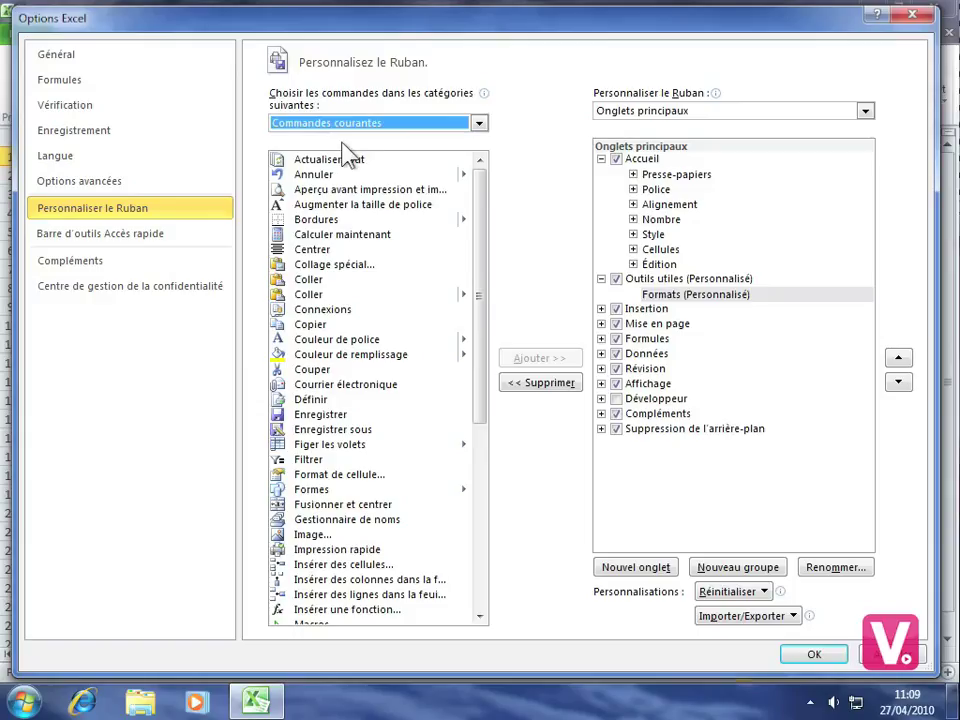
pyautogui.click(328, 342)
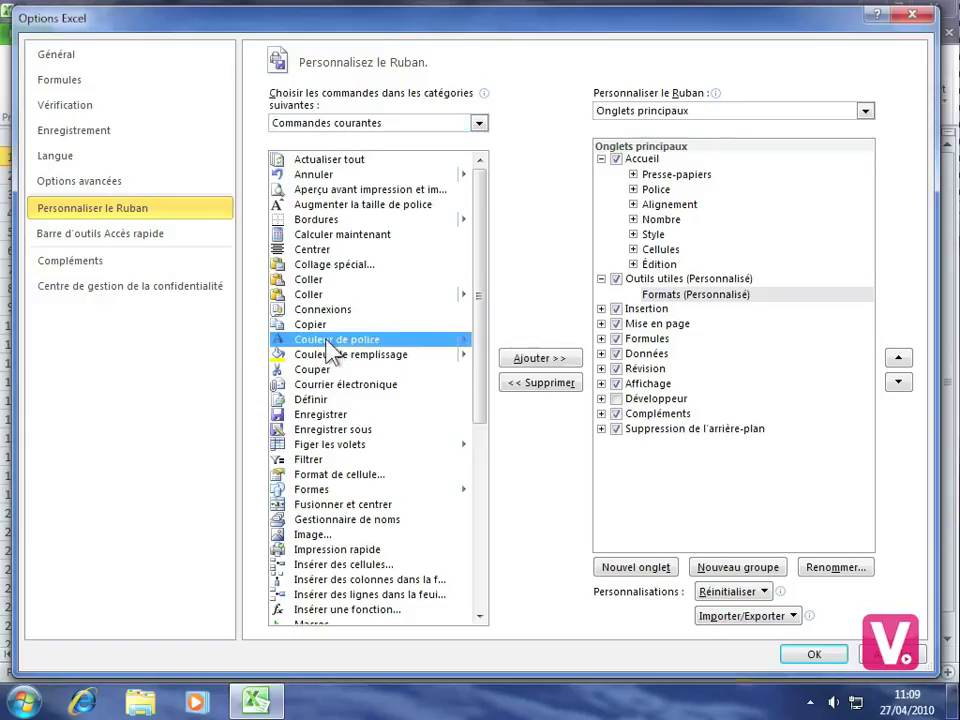
pyautogui.click(545, 366)
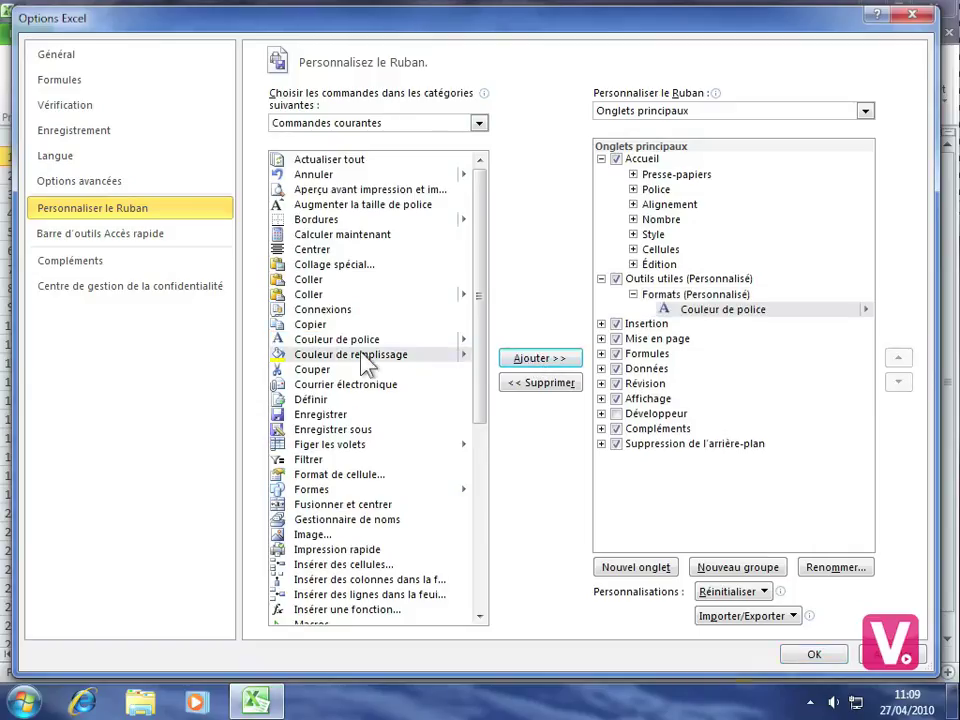
pyautogui.click(358, 355)
pyautogui.click(543, 362)
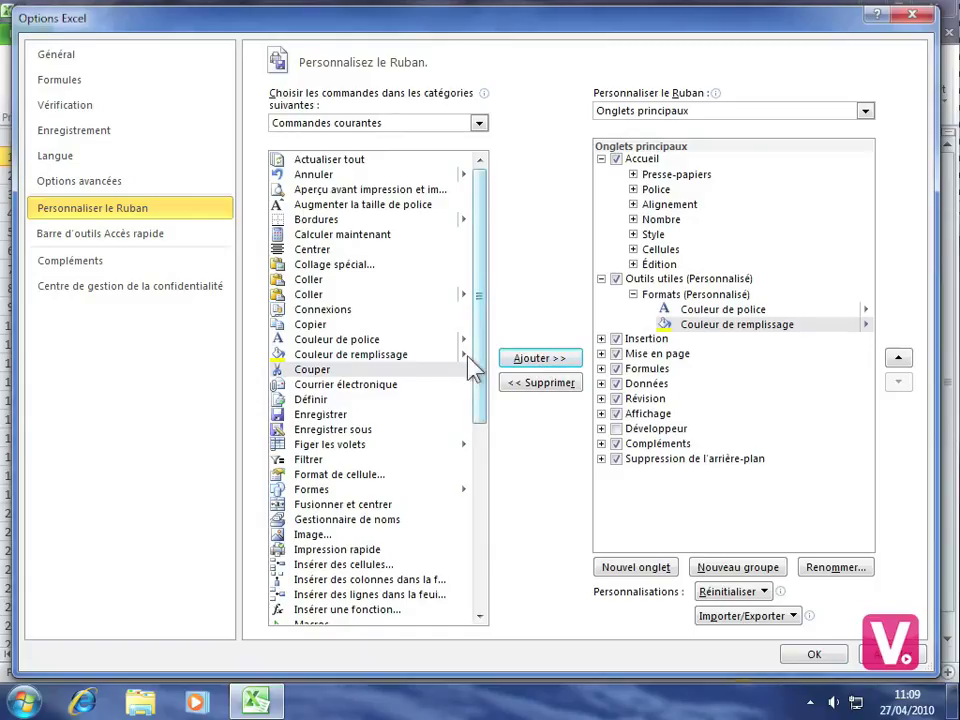
pyautogui.click(339, 476)
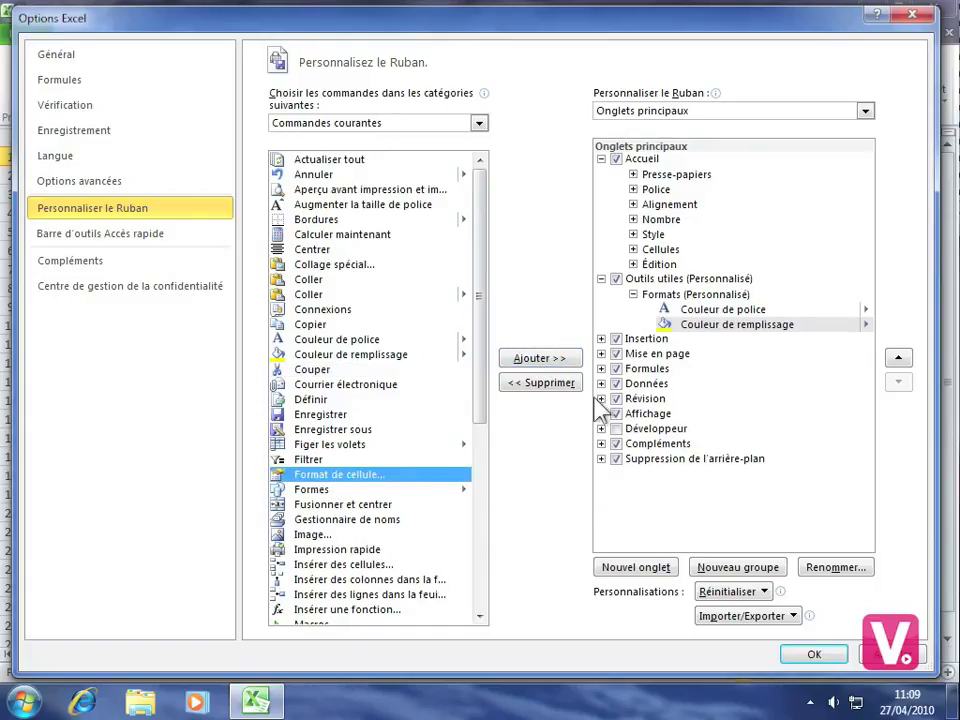
pyautogui.click(527, 362)
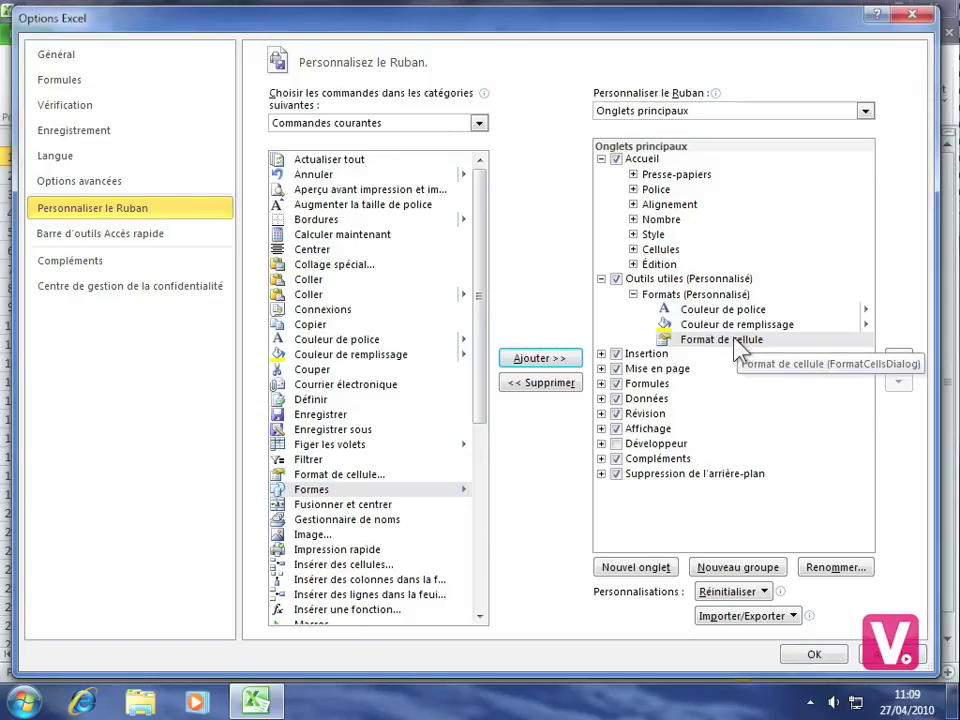
# Move the Format de cellule command up to first place in the Formats group.
pyautogui.click(730, 343)
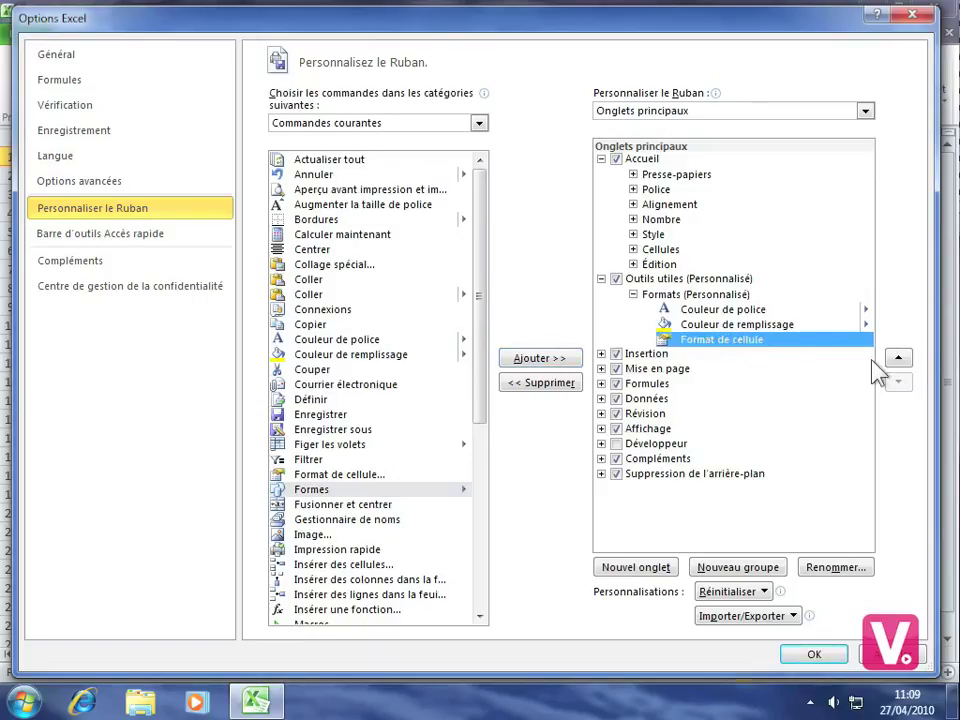
pyautogui.click(899, 360)
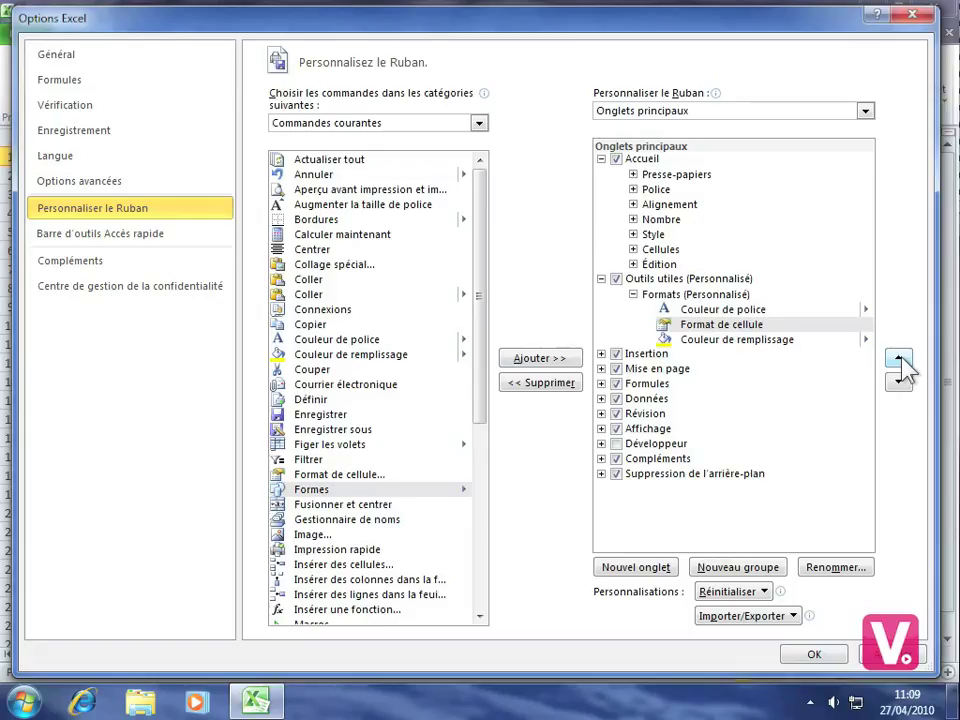
pyautogui.click(899, 360)
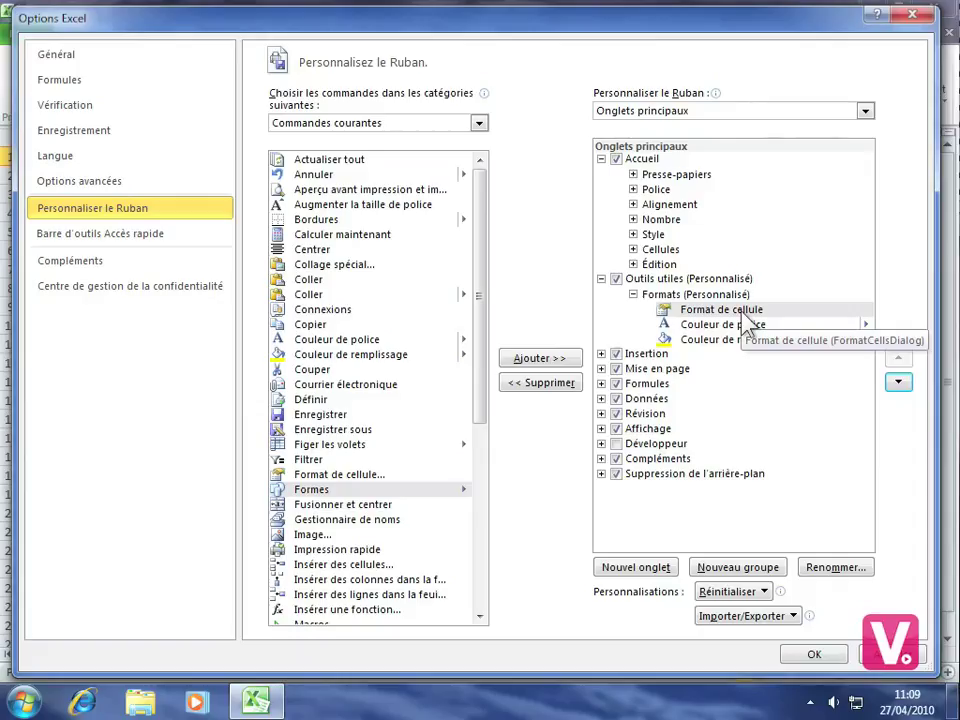
# Add a second group to the Outils utiles tab and name it "Copier/coller".
pyautogui.click(660, 281)
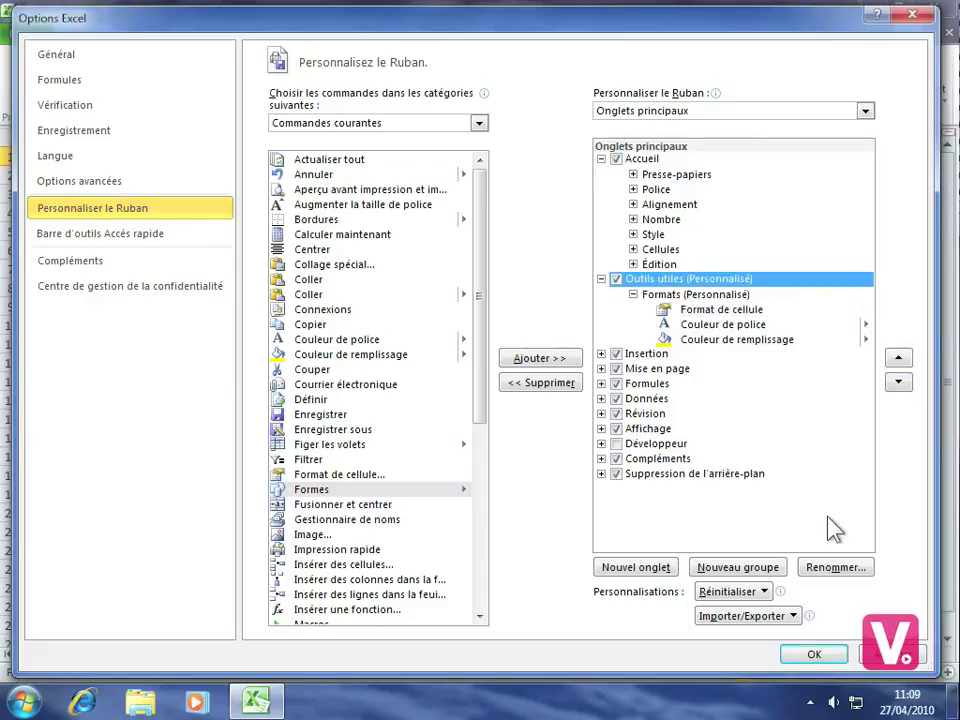
pyautogui.click(729, 572)
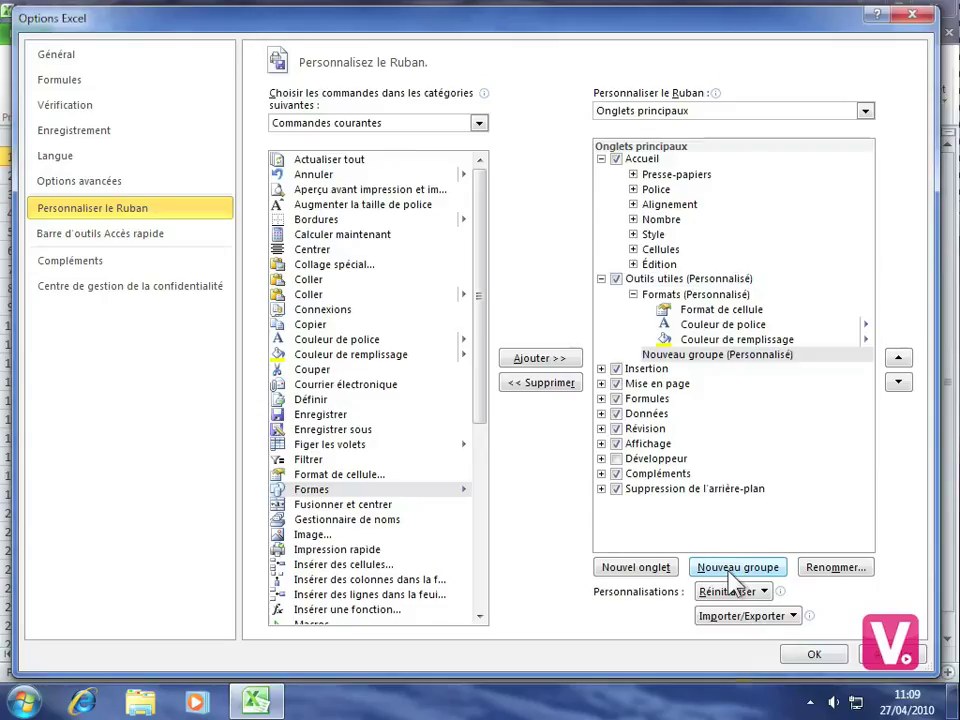
pyautogui.click(720, 355)
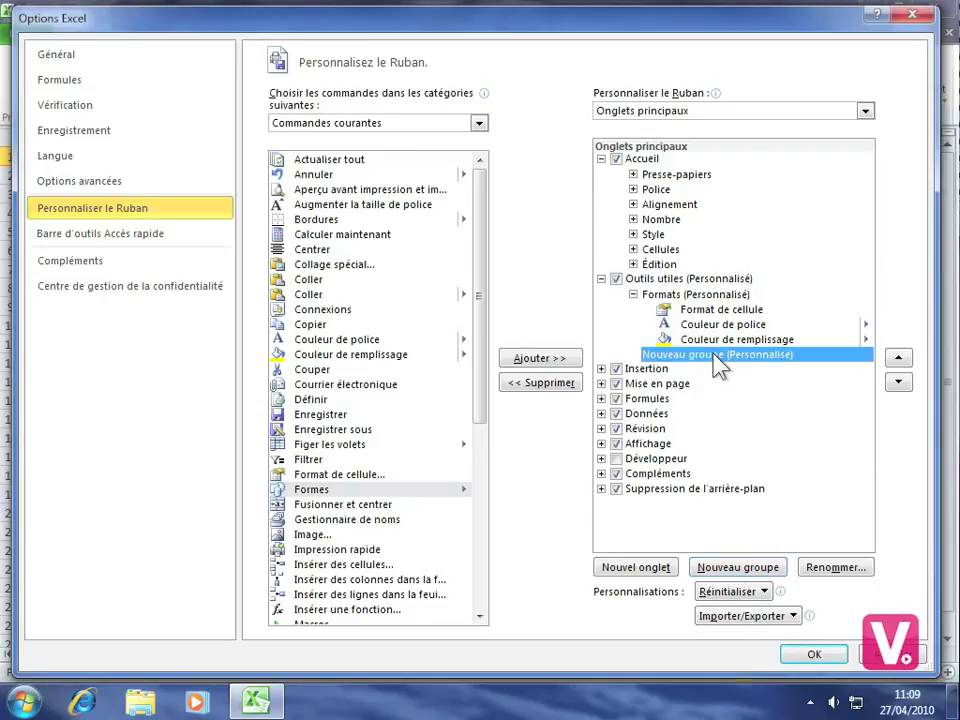
pyautogui.click(850, 572)
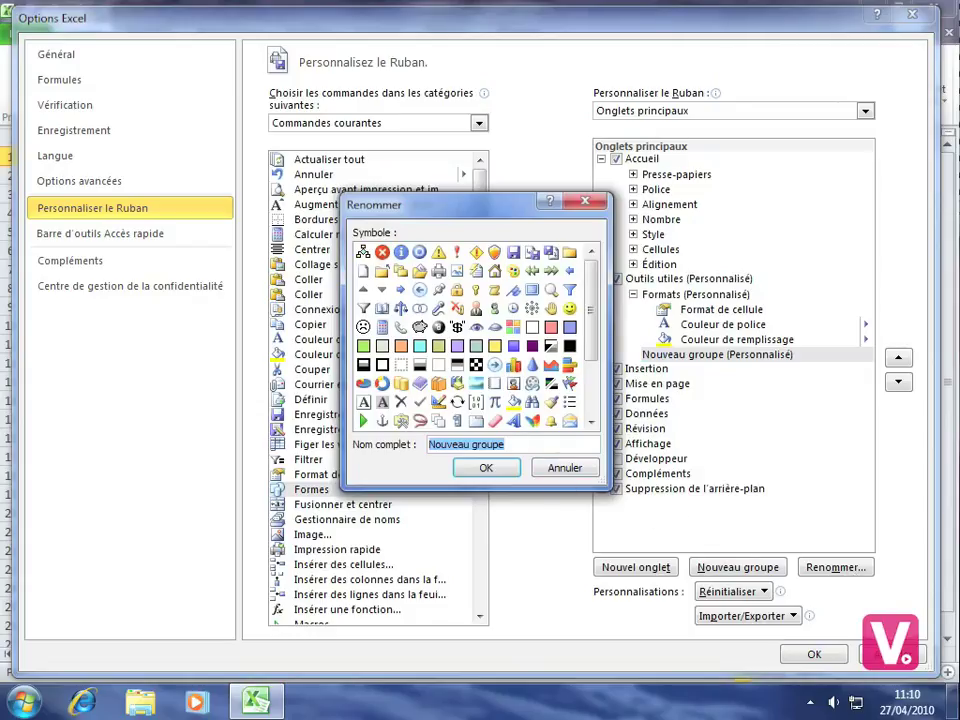
pyautogui.write('Copier')
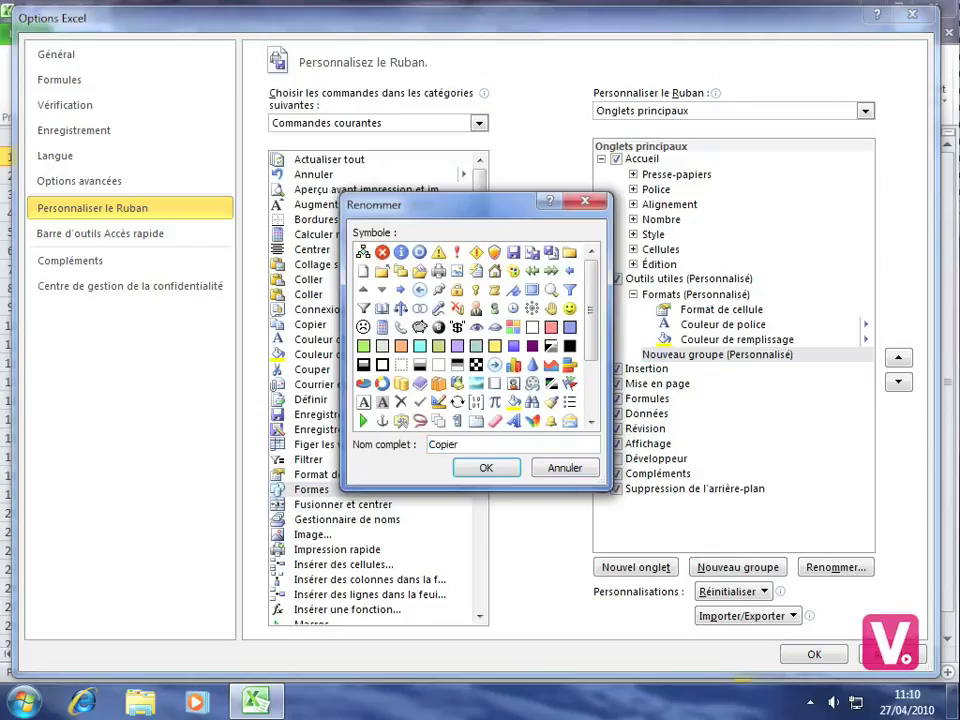
pyautogui.write('/coller')
pyautogui.press('Return')
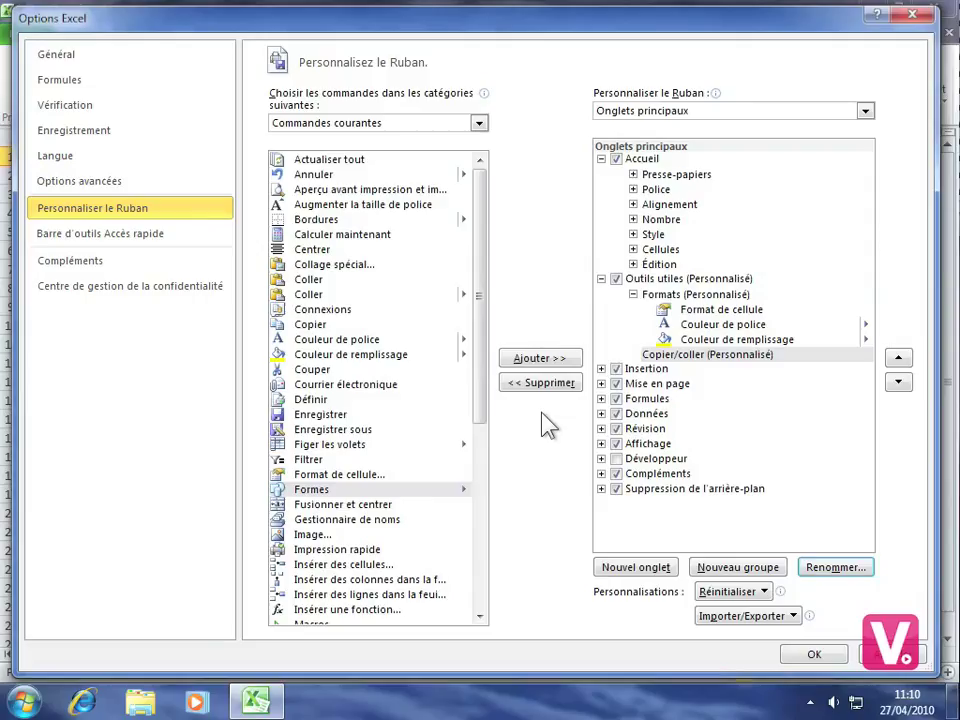
# Add the Copier, Coller and Collage spécial commands to the Copier/coller group, apply the ribbon customization and display the Outils utiles tab.
pyautogui.click(667, 355)
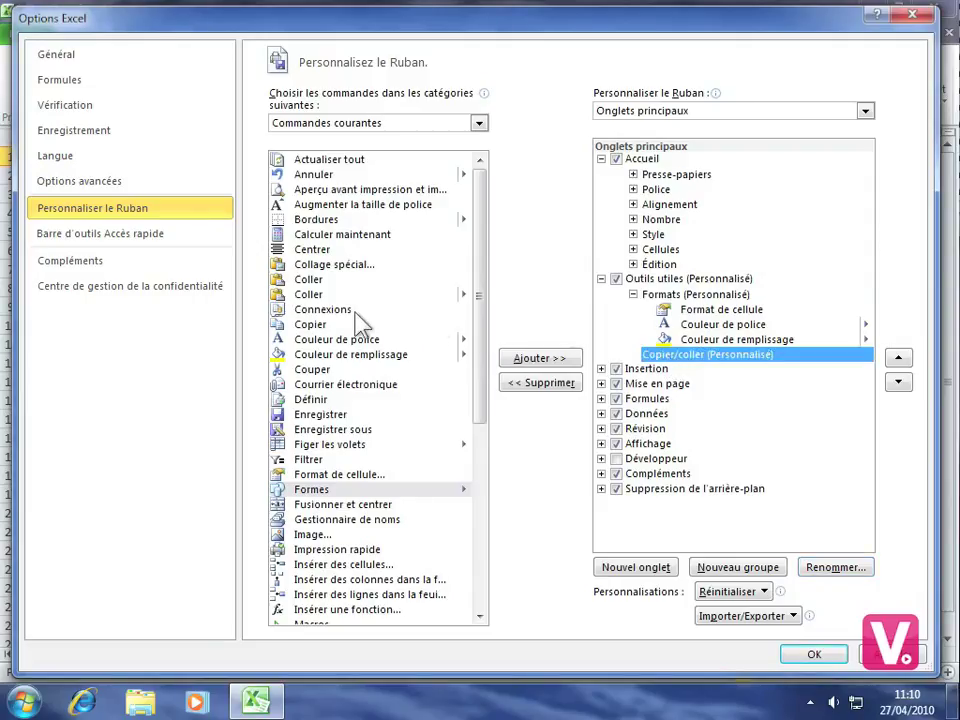
pyautogui.click(308, 326)
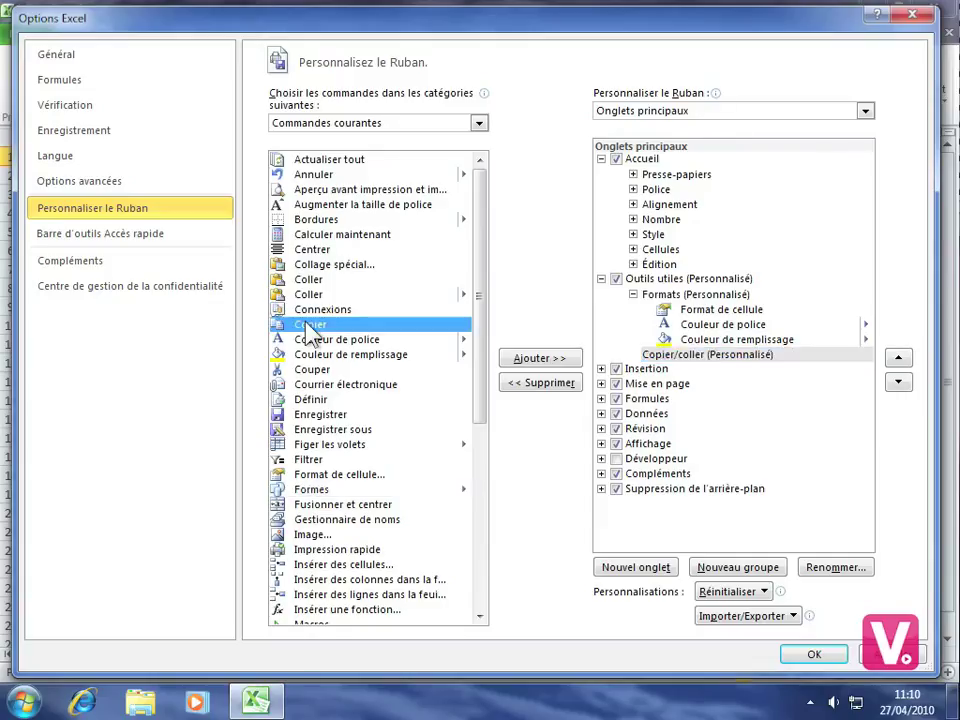
pyautogui.click(545, 366)
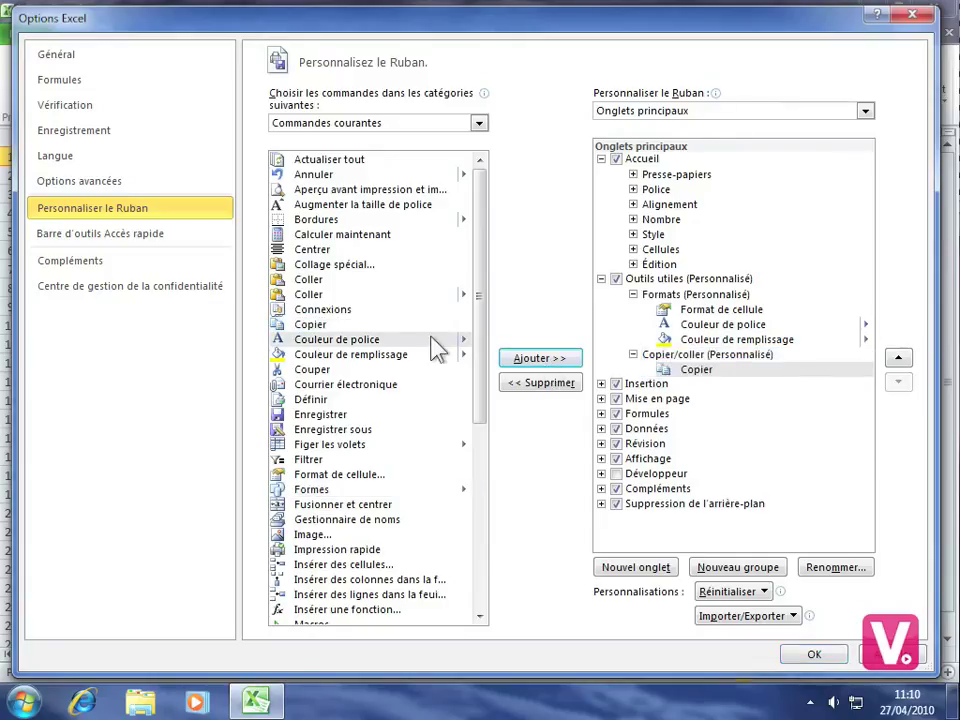
pyautogui.click(308, 281)
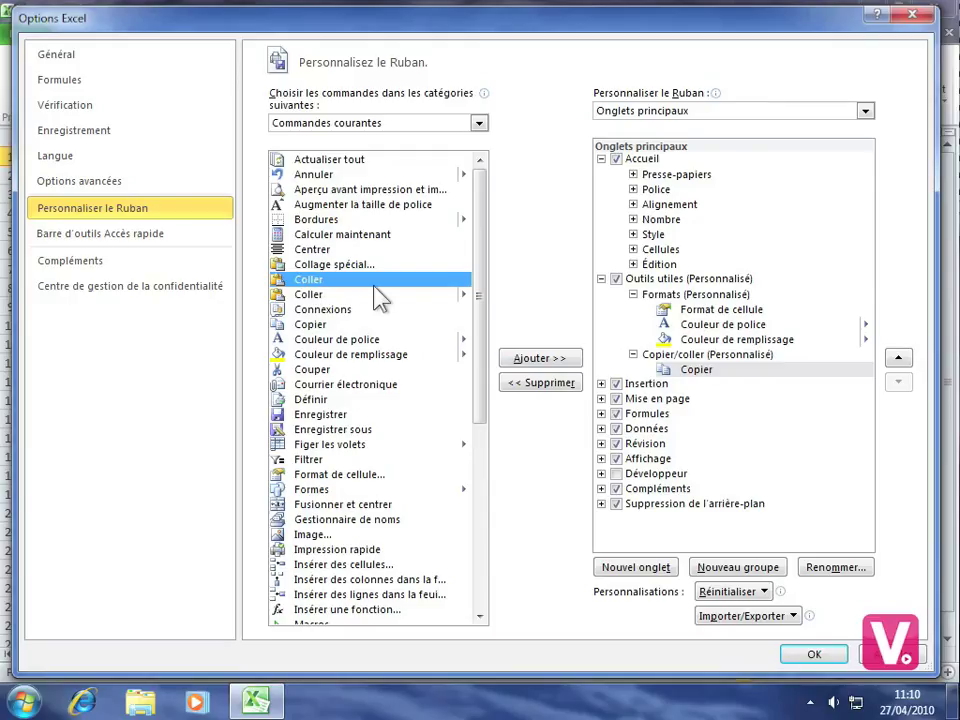
pyautogui.click(552, 362)
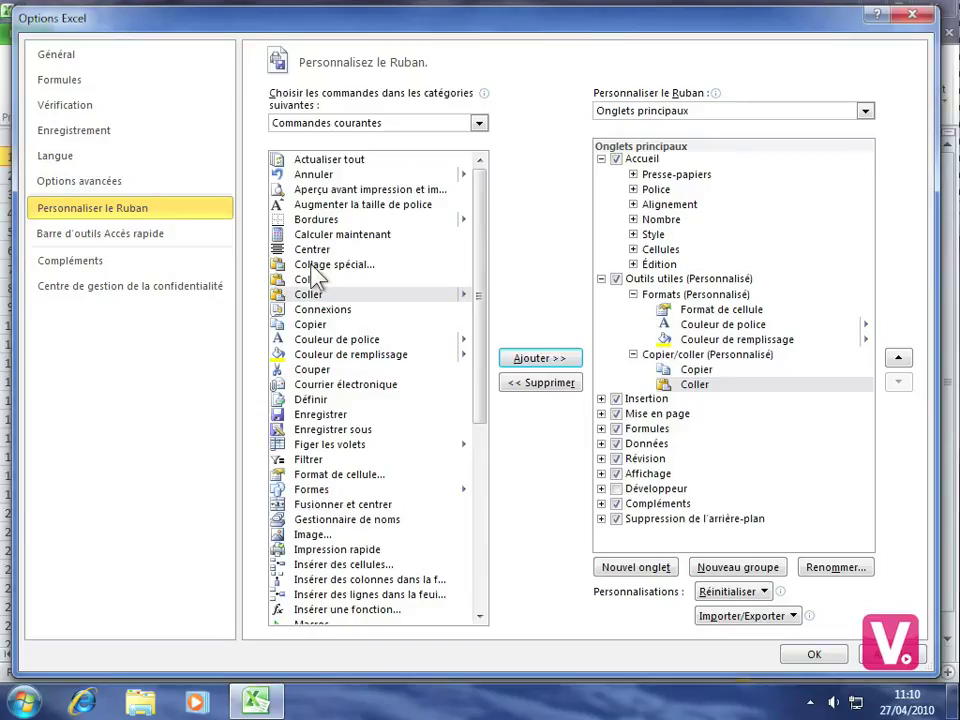
pyautogui.click(350, 265)
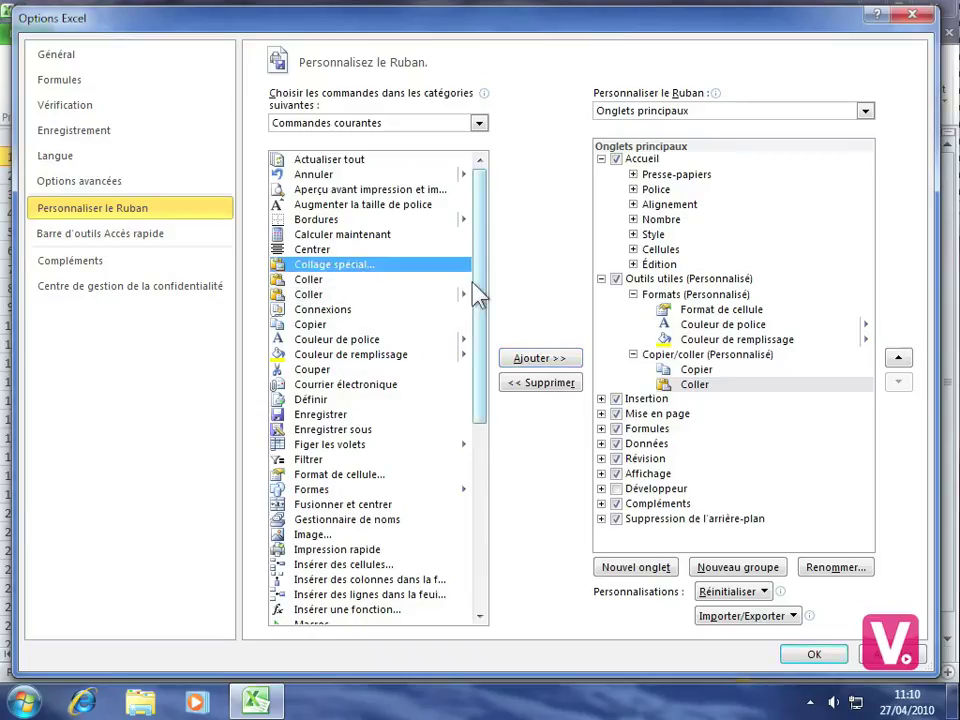
pyautogui.click(540, 358)
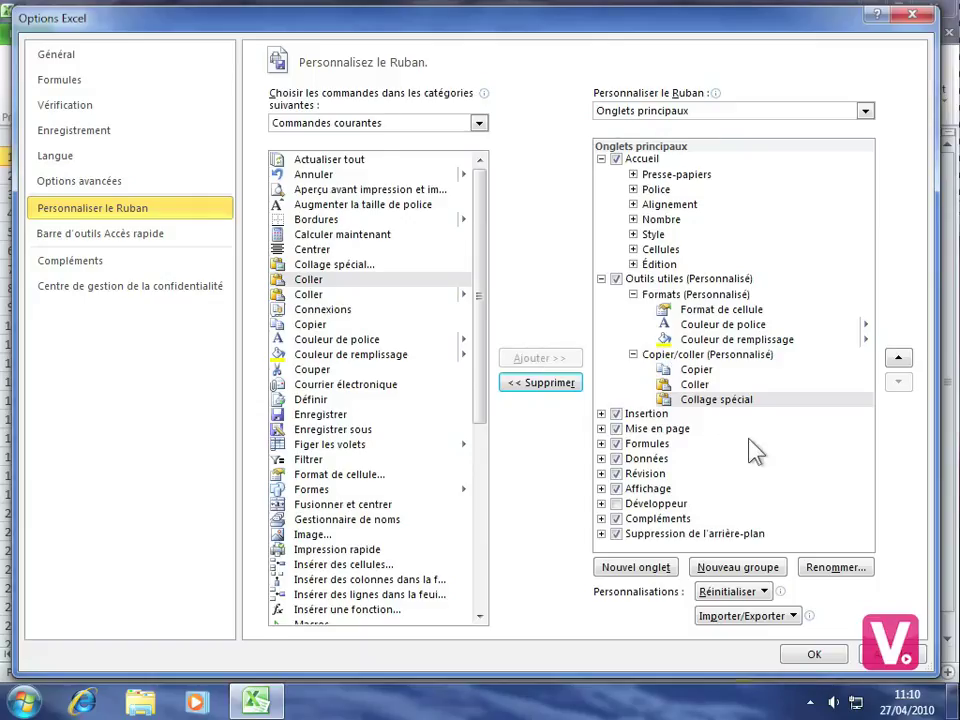
pyautogui.click(816, 655)
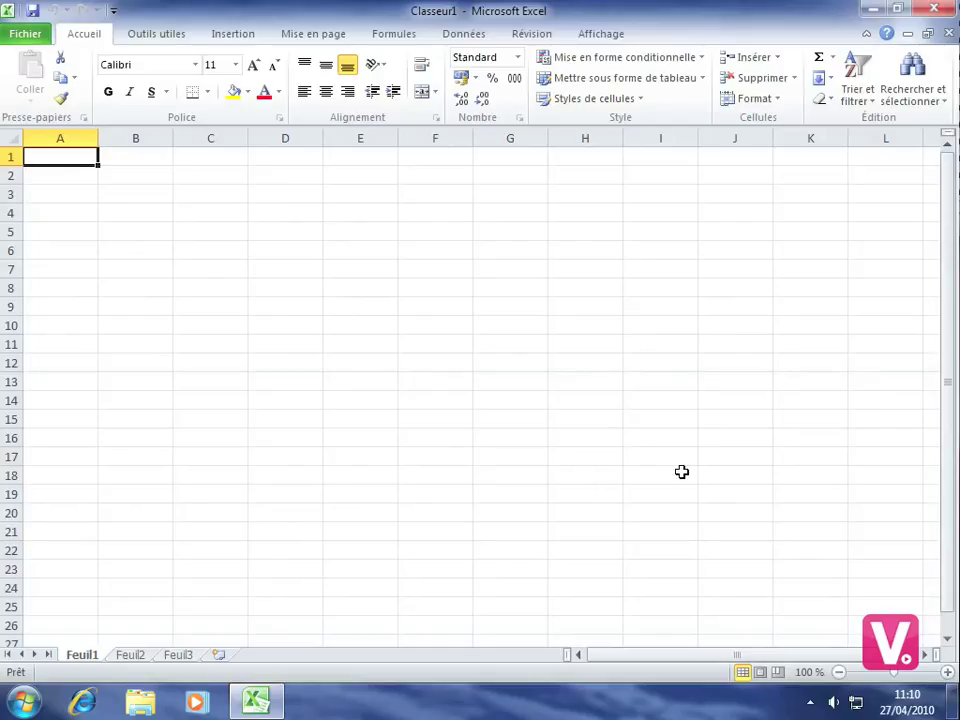
pyautogui.click(142, 34)
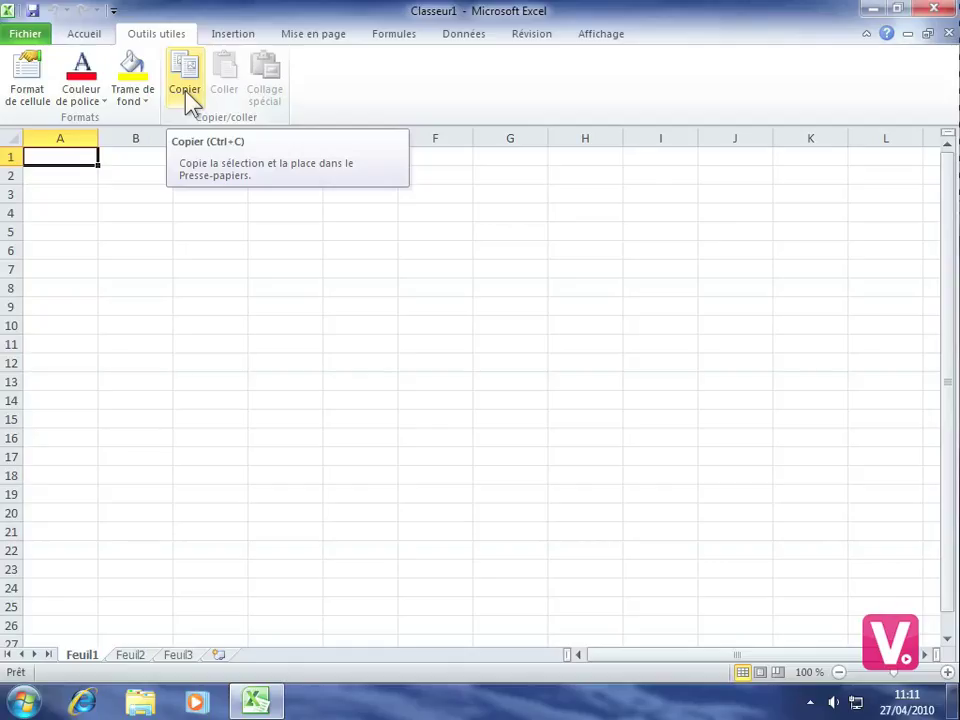
# Remove the custom Outils utiles tab from the ribbon through the Excel options and apply the change.
pyautogui.click(28, 38)
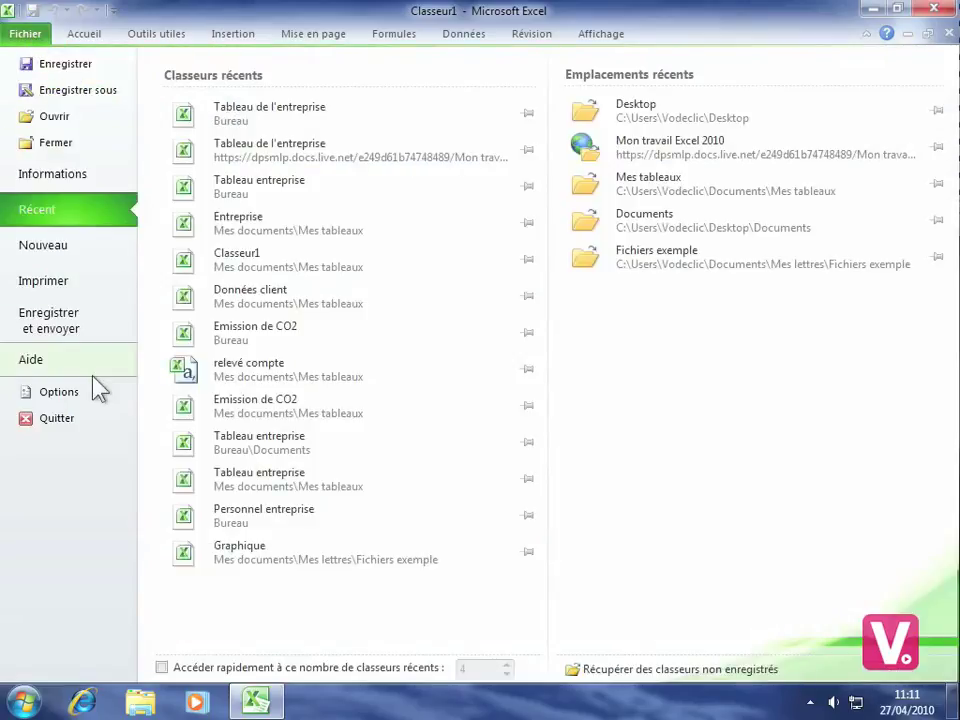
pyautogui.click(60, 390)
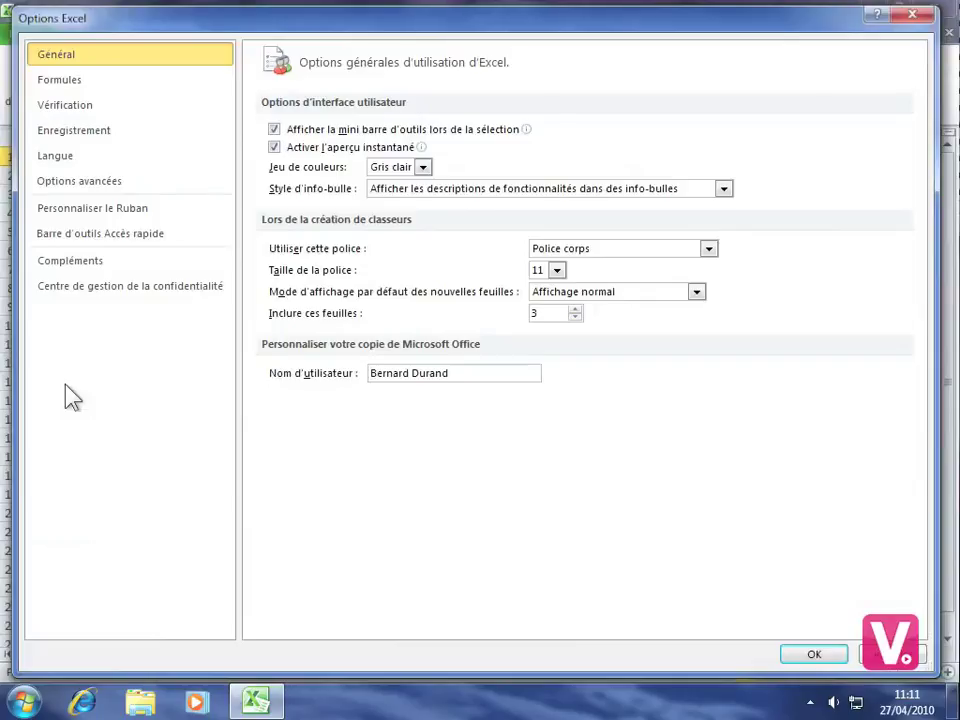
pyautogui.click(119, 216)
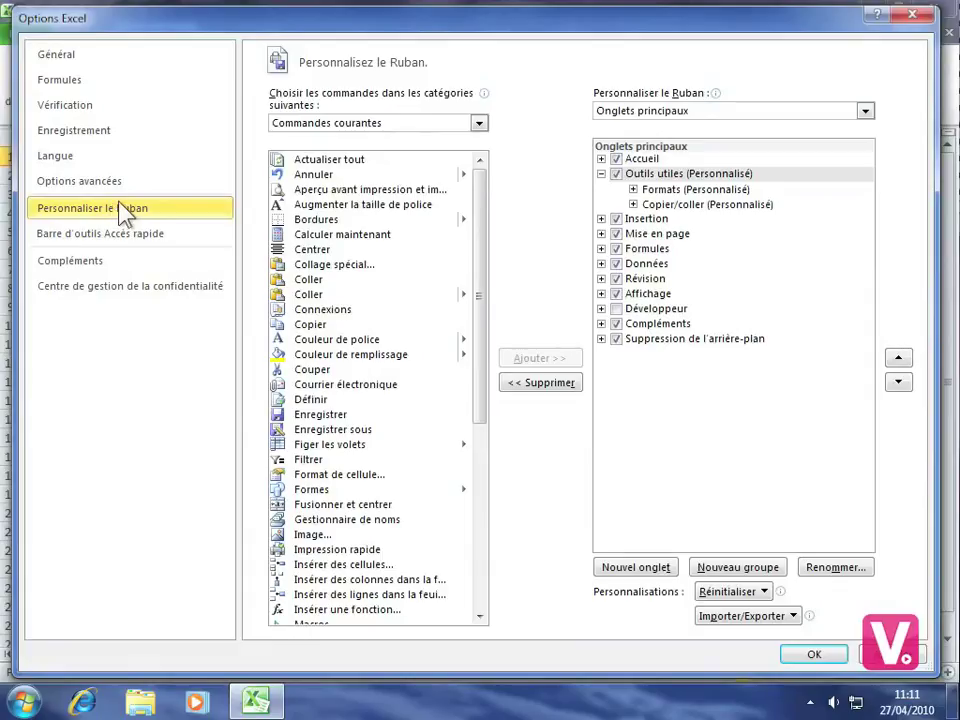
pyautogui.click(662, 175)
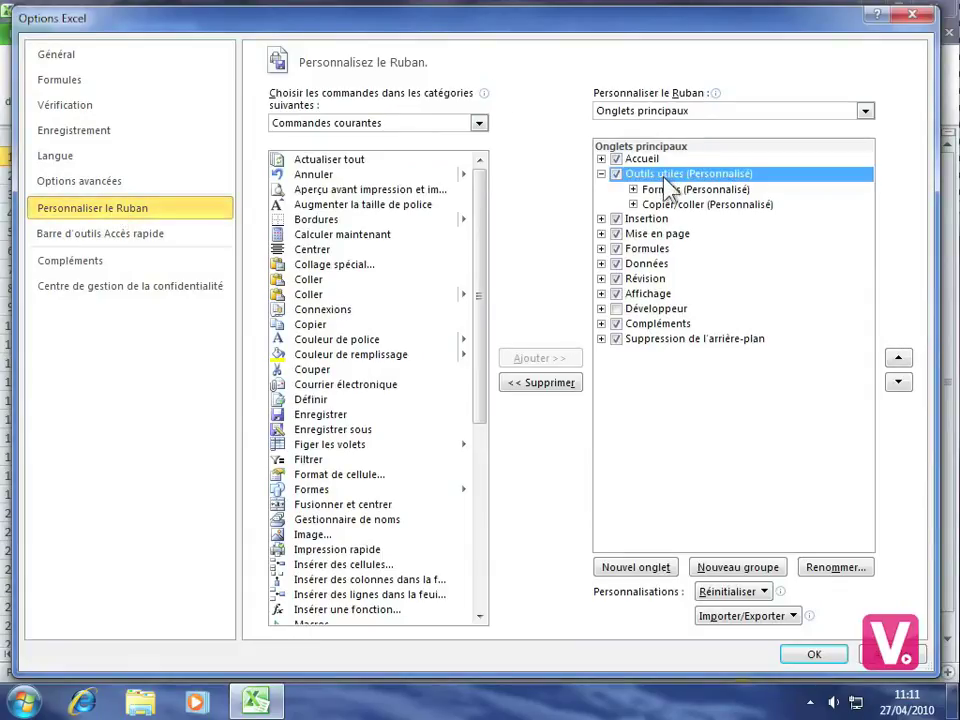
pyautogui.click(537, 390)
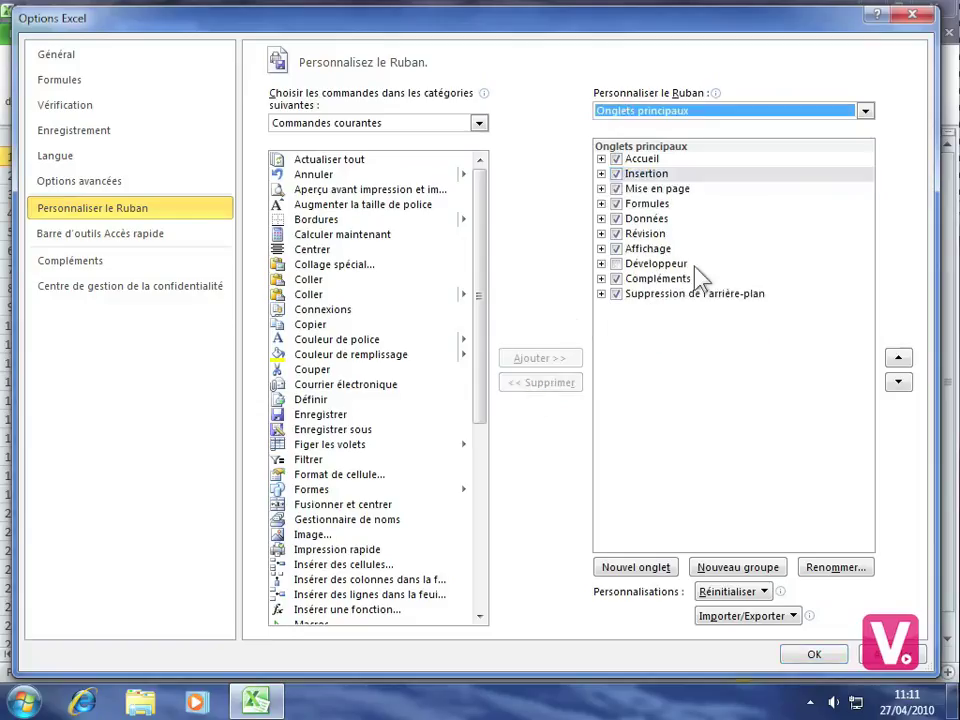
pyautogui.click(816, 656)
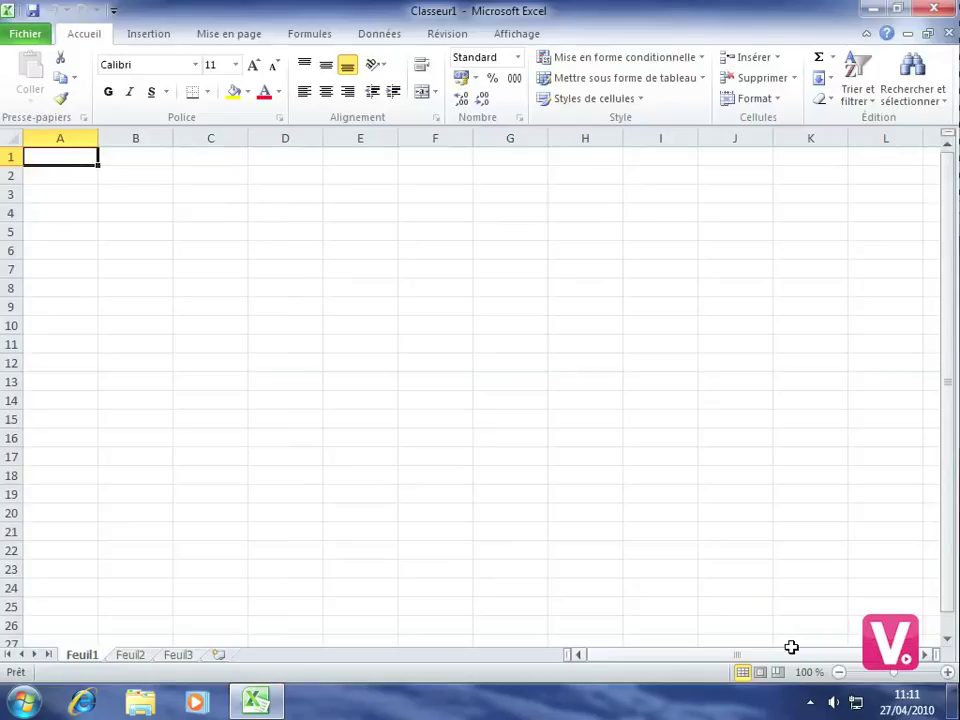